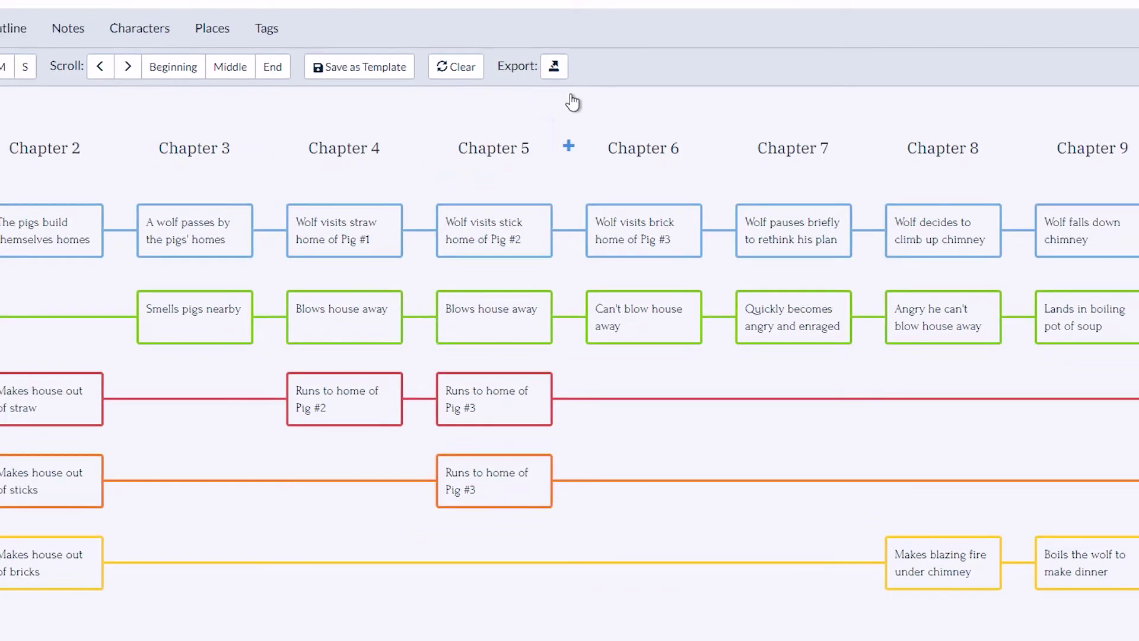
left_click(247, 41)
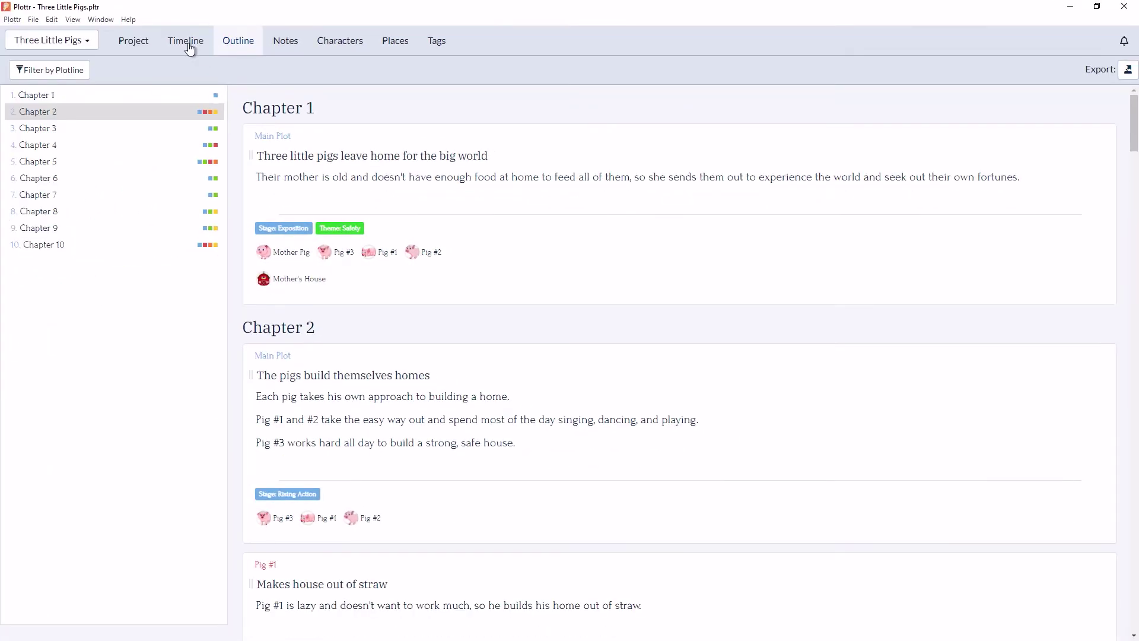
left_click(189, 46)
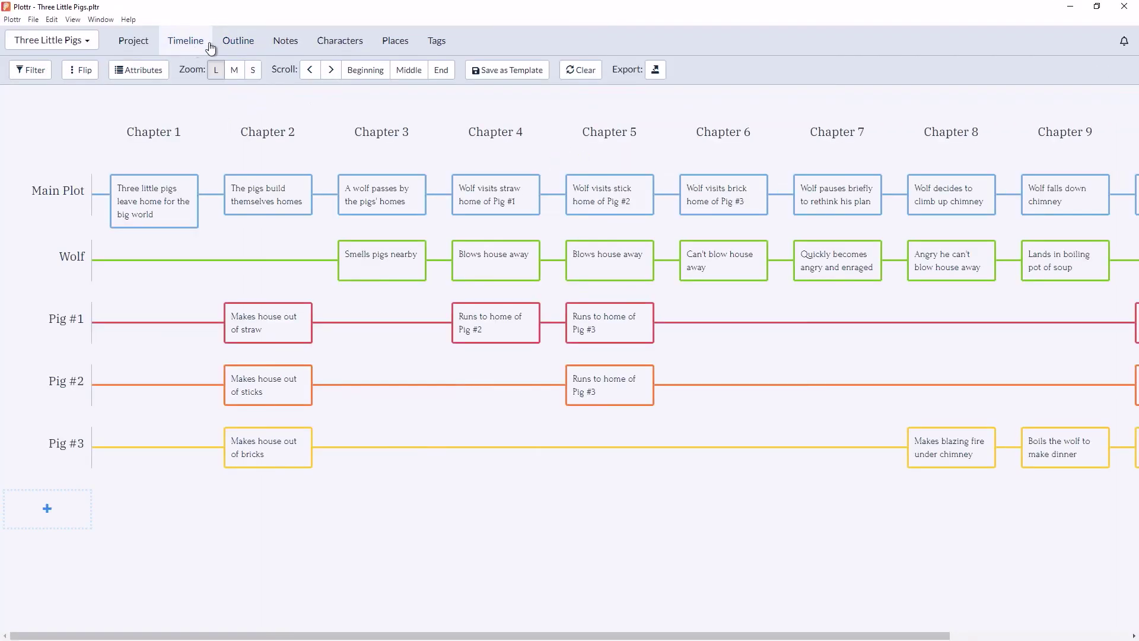
left_click(655, 70)
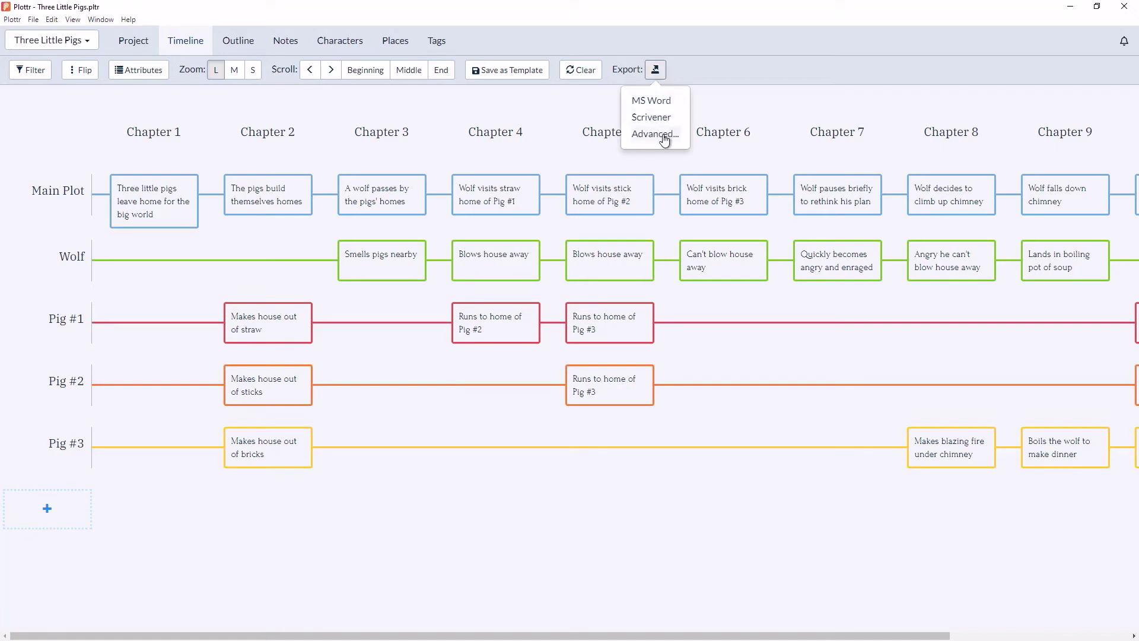
left_click(706, 69)
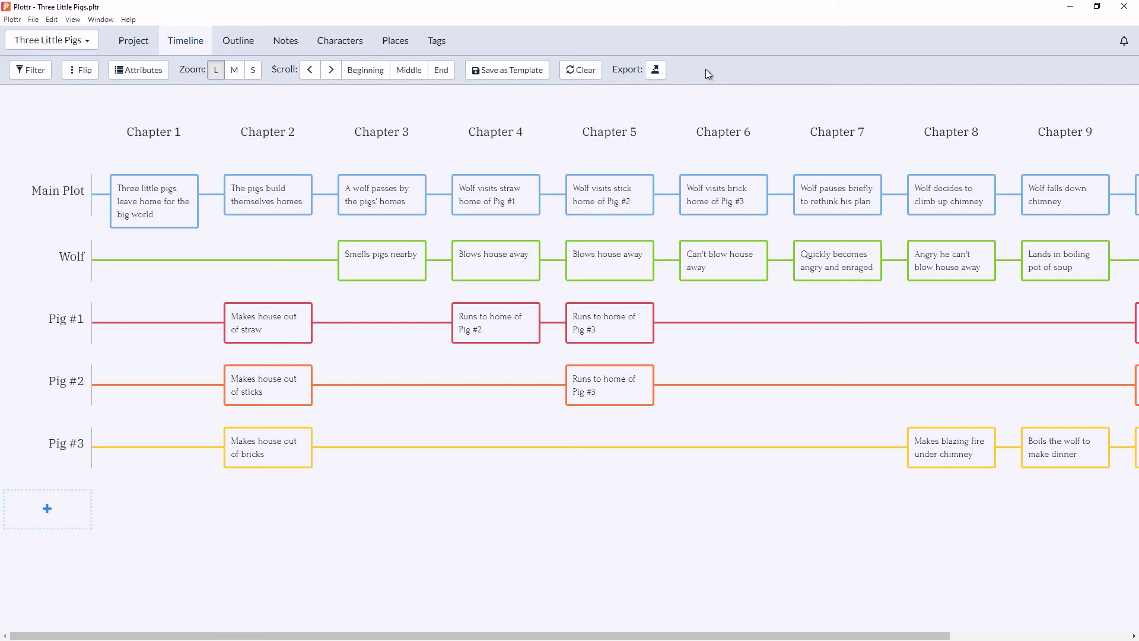